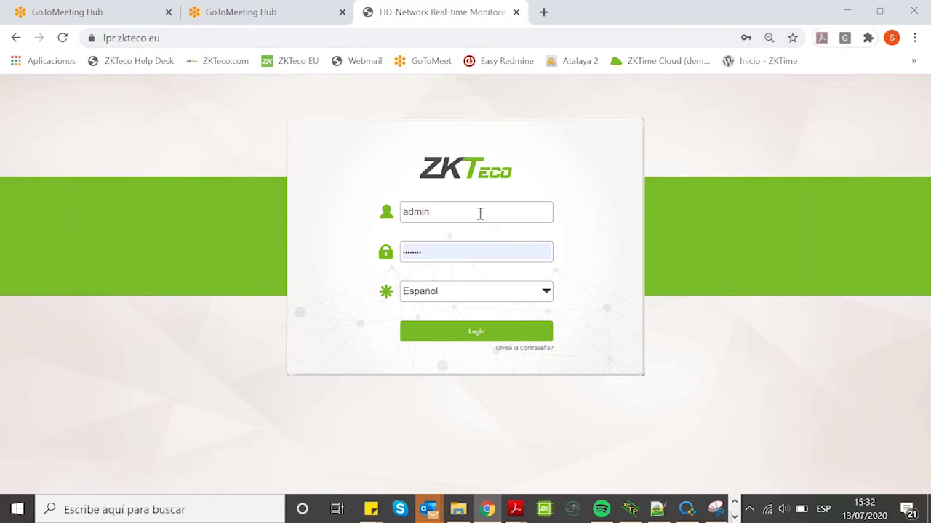
# Step: Sign in to the camera's web interface and open the LPR page with live plate captures
pyautogui.click(476, 333)
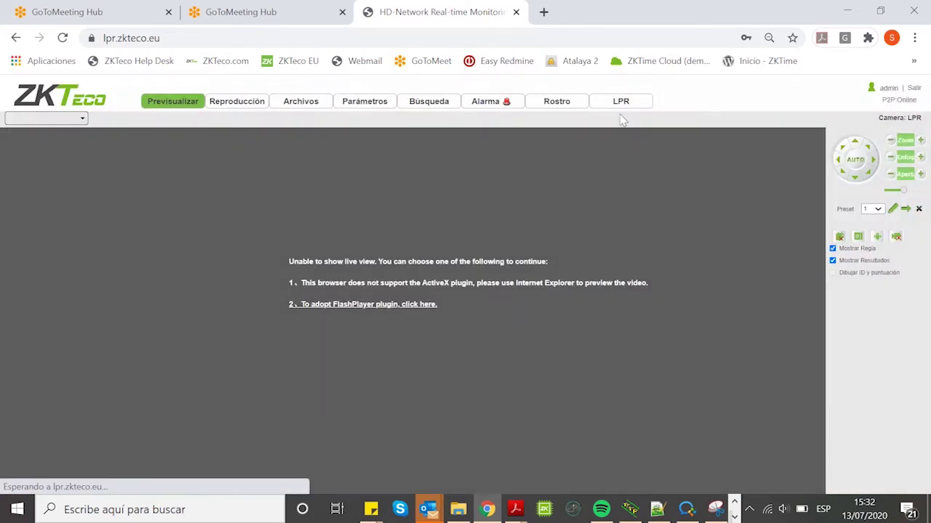
pyautogui.click(621, 104)
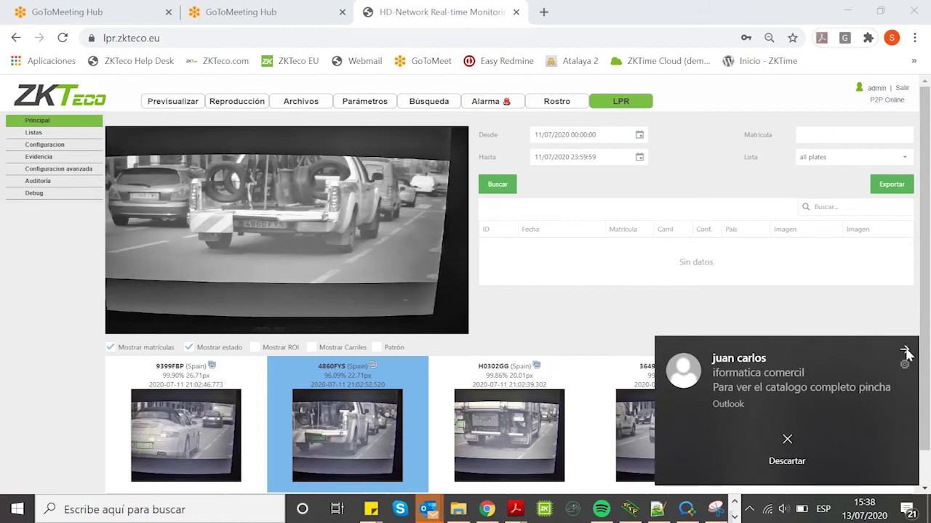
pyautogui.click(905, 354)
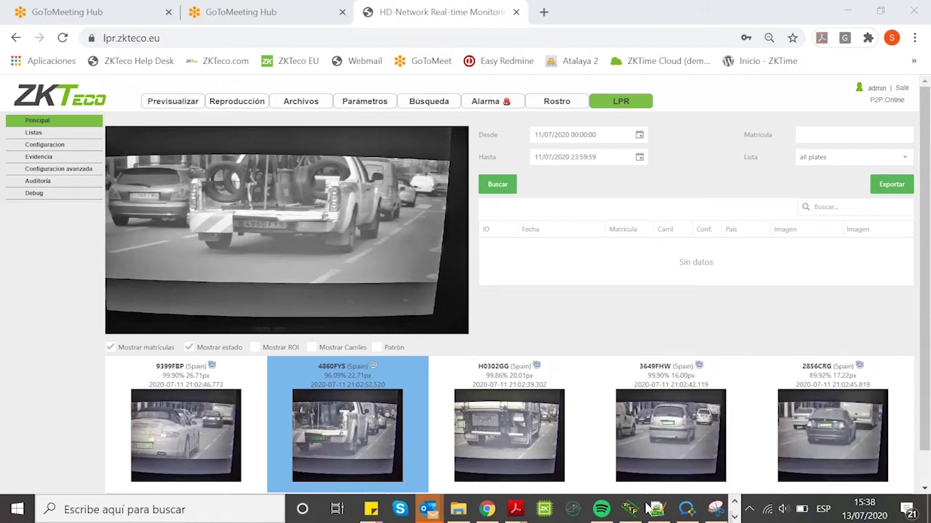
# Step: Close all open Outlook windows from its taskbar icon
pyautogui.rightClick(429, 511)
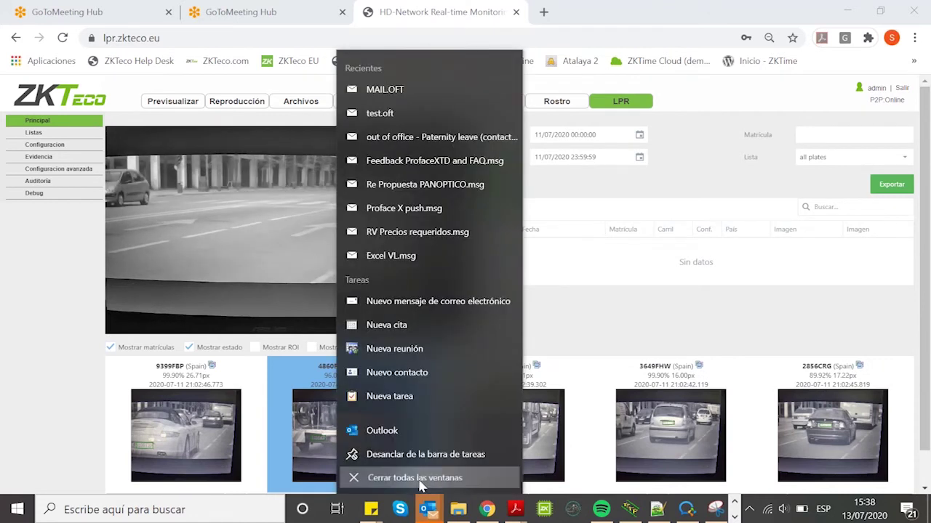
pyautogui.click(572, 435)
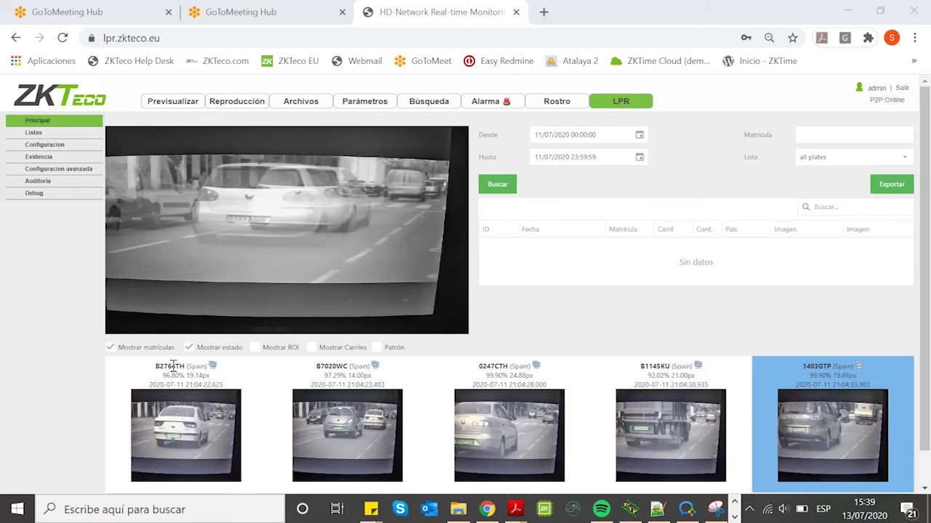
pyautogui.moveTo(214, 368)
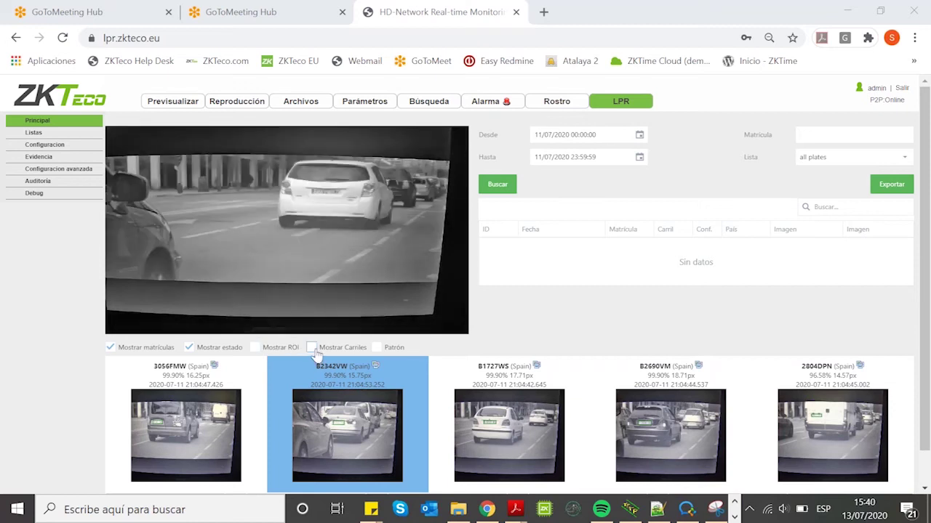
# Step: Show the lane line and red ROI box on the live video, leaving the pattern overlay off
pyautogui.click(312, 348)
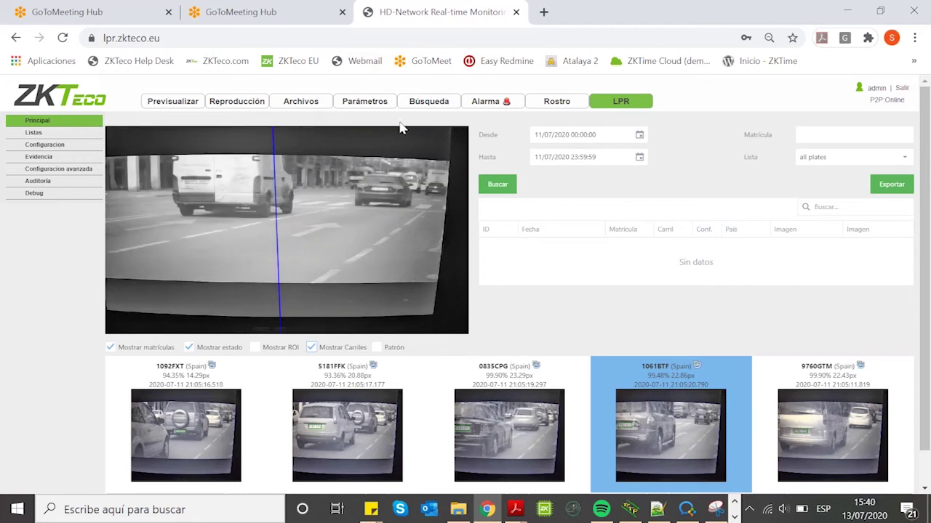
pyautogui.click(377, 348)
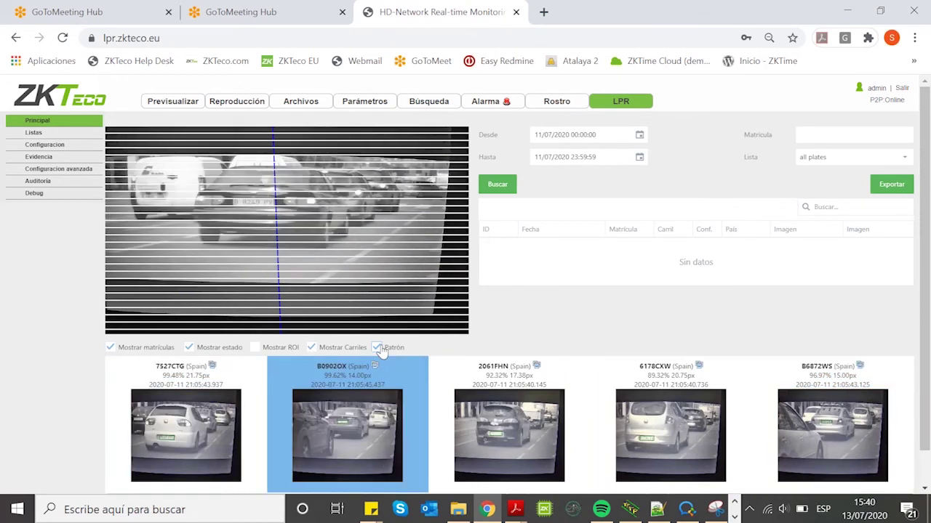
pyautogui.click(378, 348)
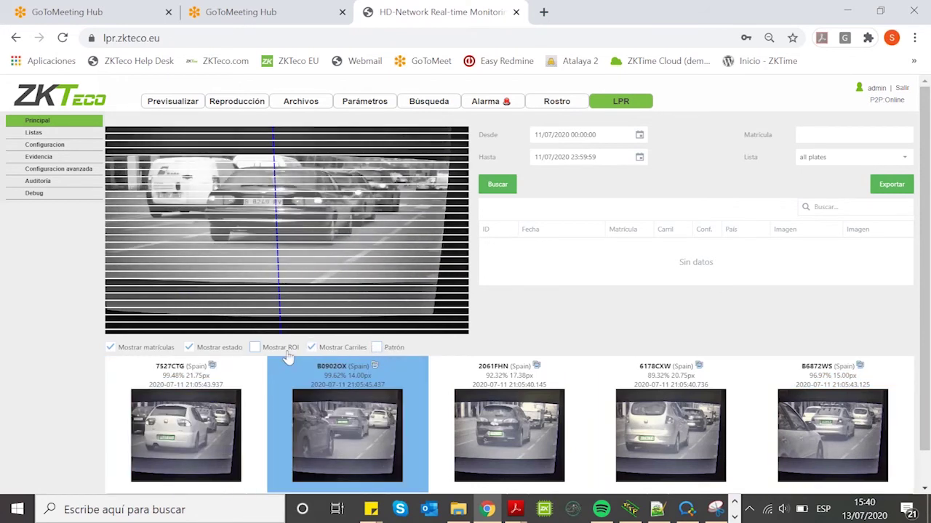
pyautogui.click(256, 349)
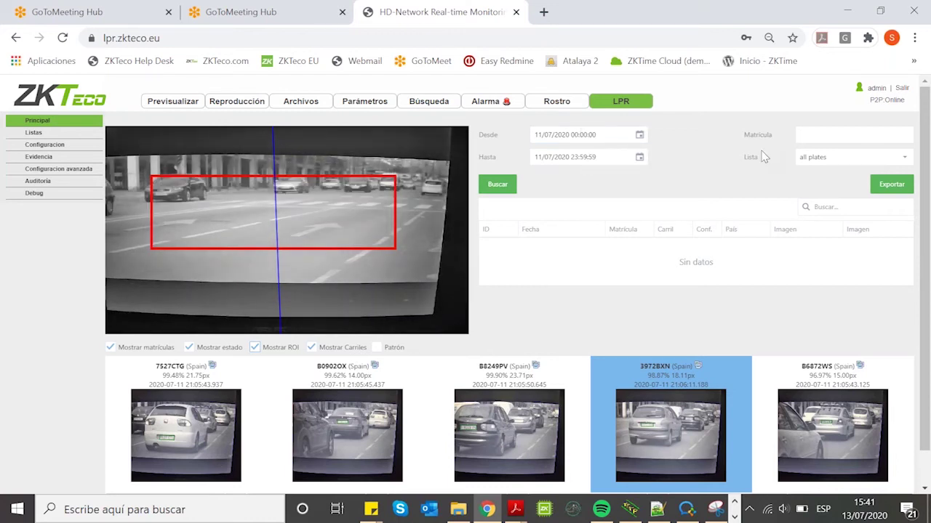
pyautogui.click(837, 136)
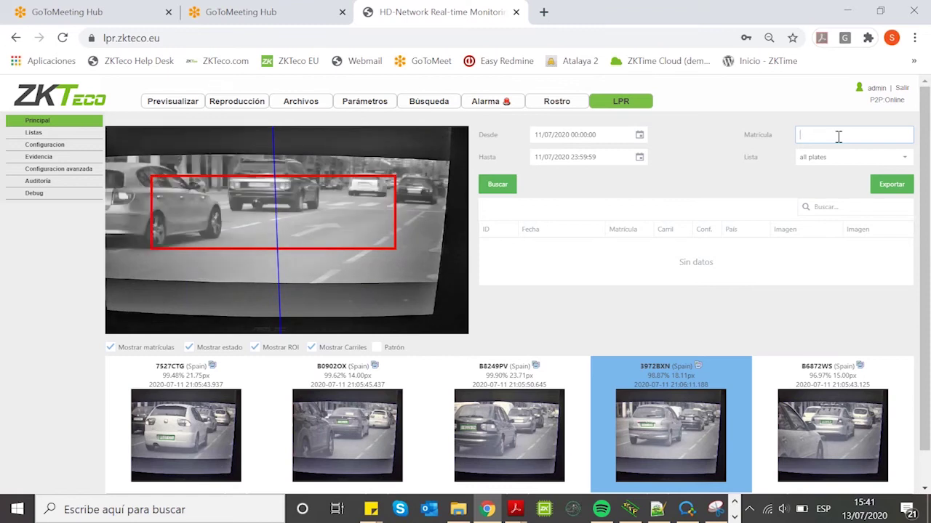
pyautogui.write('73')
pyautogui.write('2')
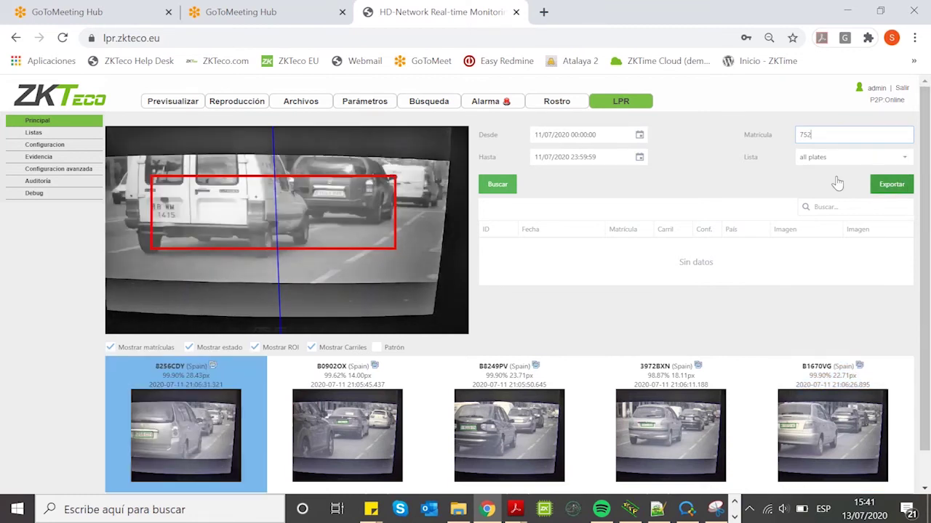
pyautogui.click(513, 187)
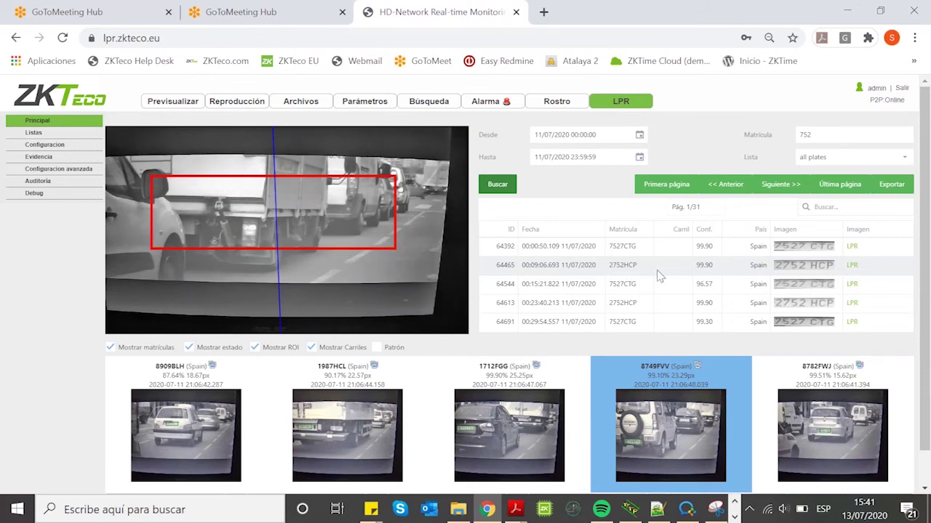
pyautogui.moveTo(806, 269)
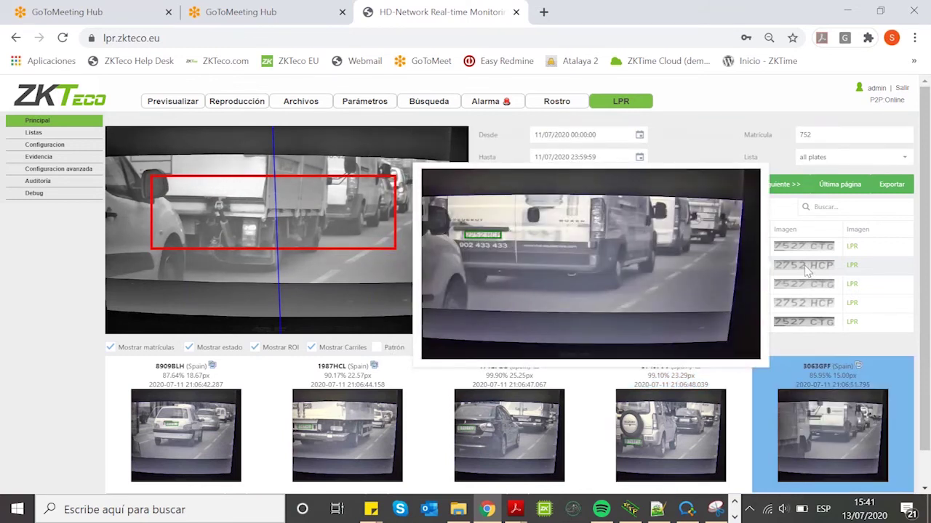
pyautogui.moveTo(829, 248)
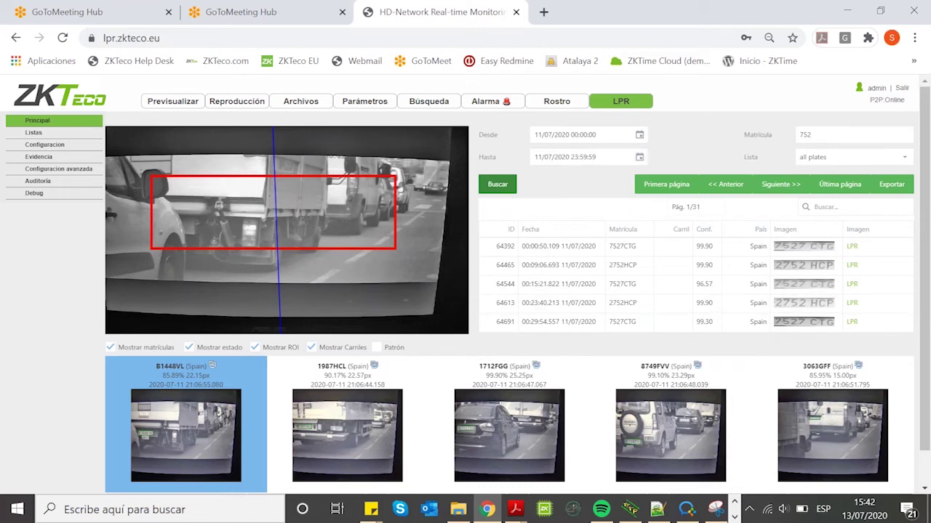
pyautogui.click(40, 134)
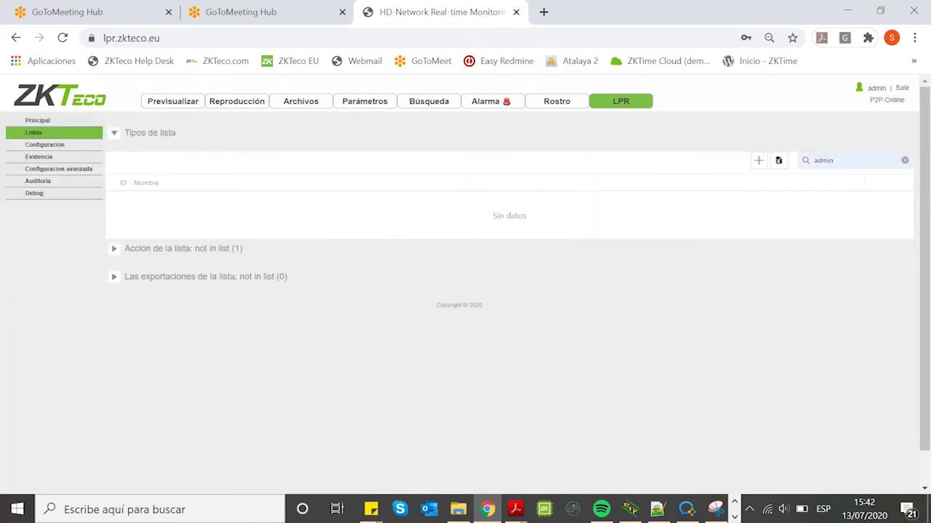
# Step: Delete list ID 3 ('new one list'), then view the all plates and not in list entries
pyautogui.click(905, 160)
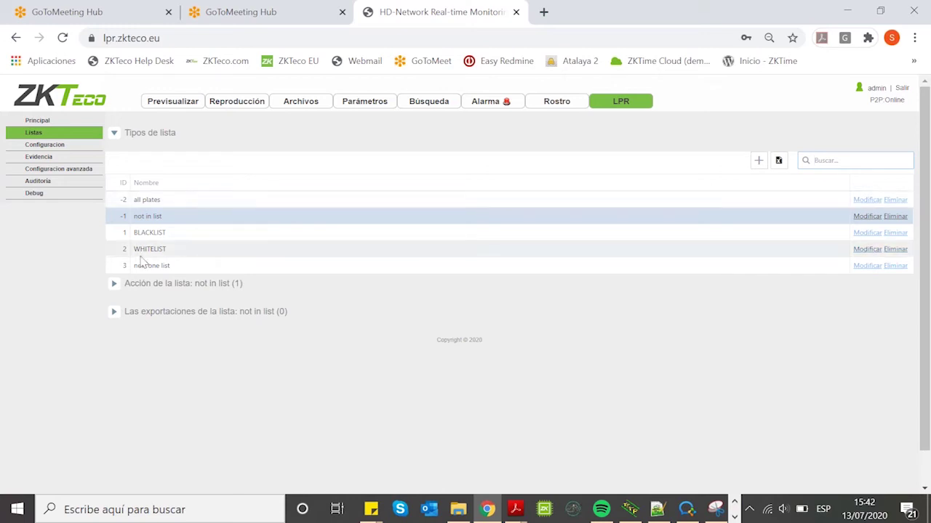
pyautogui.click(894, 266)
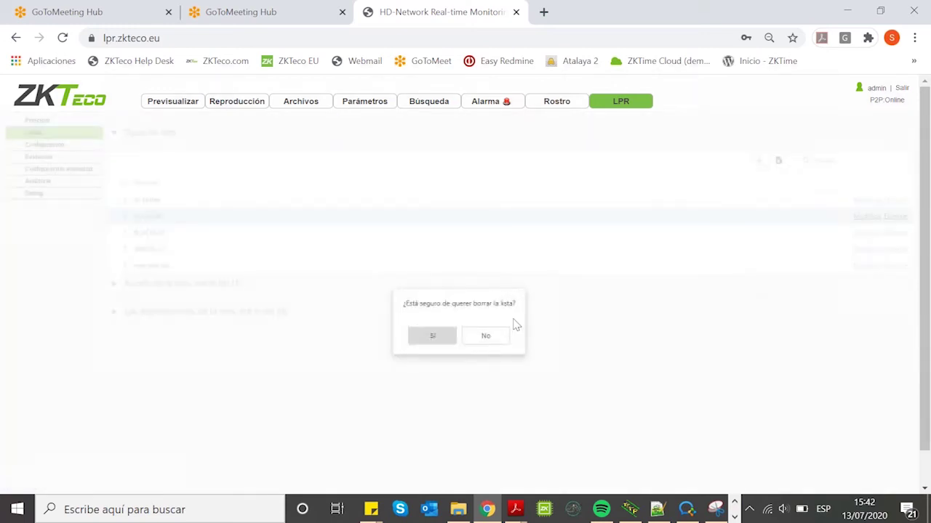
pyautogui.click(442, 342)
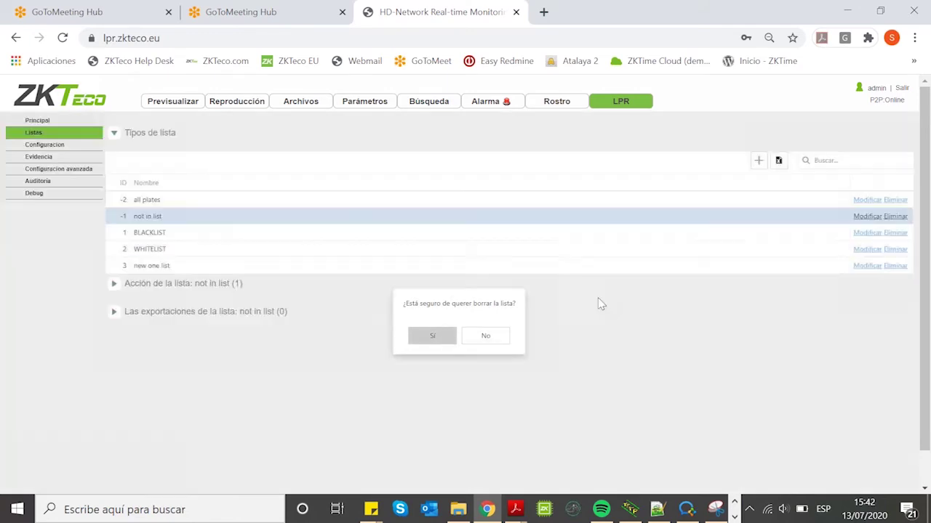
pyautogui.click(159, 201)
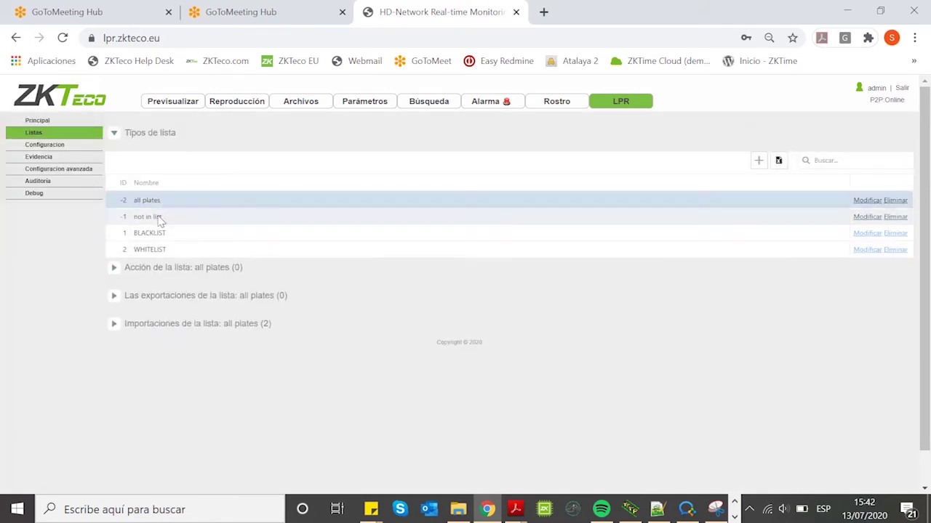
pyautogui.click(158, 218)
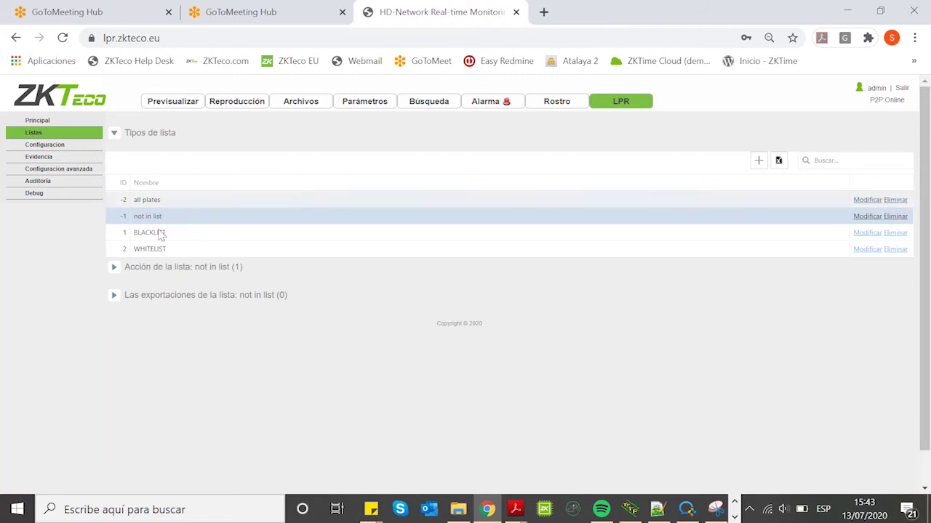
# Step: Create a new list type named 'VIP list' (ID 4) and select it for configuration
pyautogui.click(758, 161)
pyautogui.write('V')
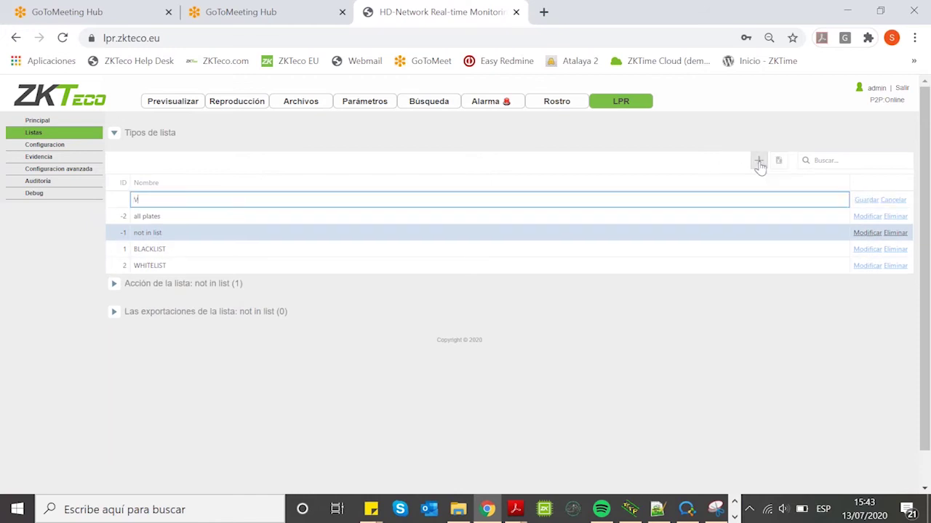
pyautogui.write('IP Iist')
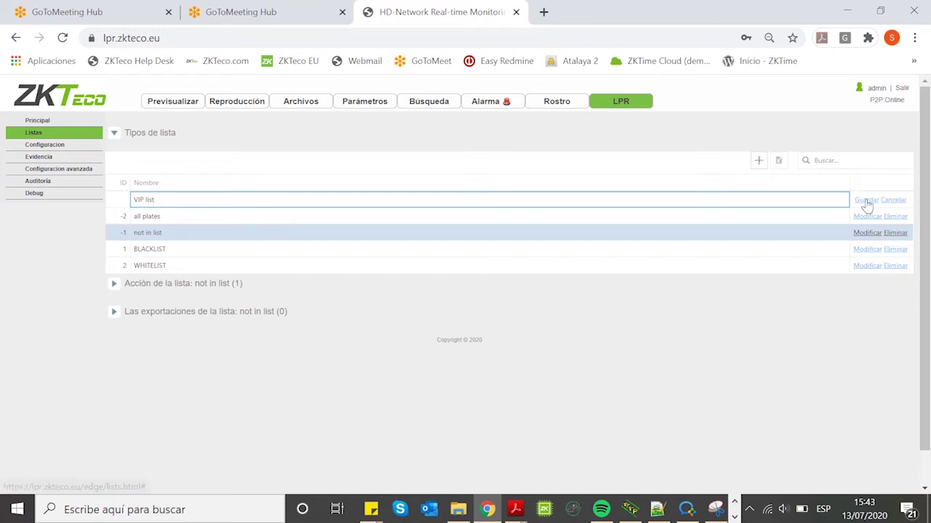
pyautogui.click(865, 200)
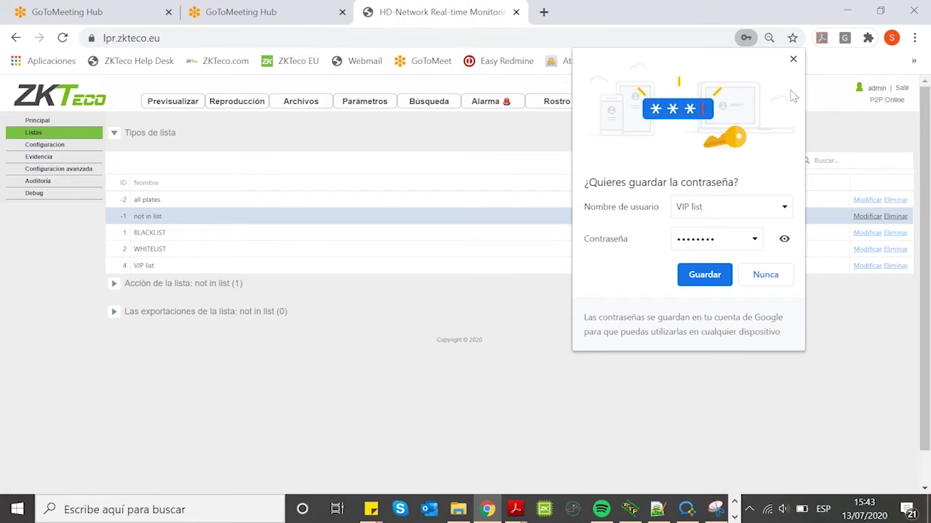
pyautogui.click(794, 58)
pyautogui.click(138, 266)
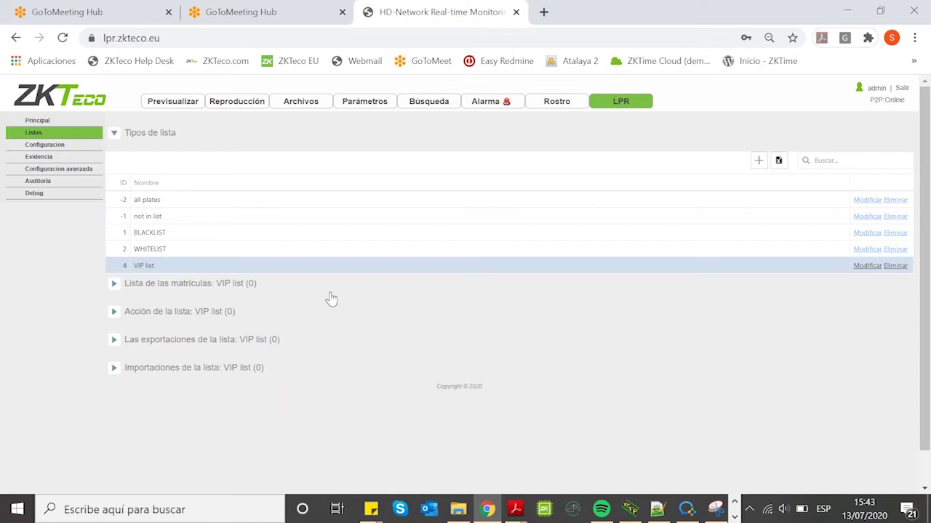
pyautogui.click(114, 285)
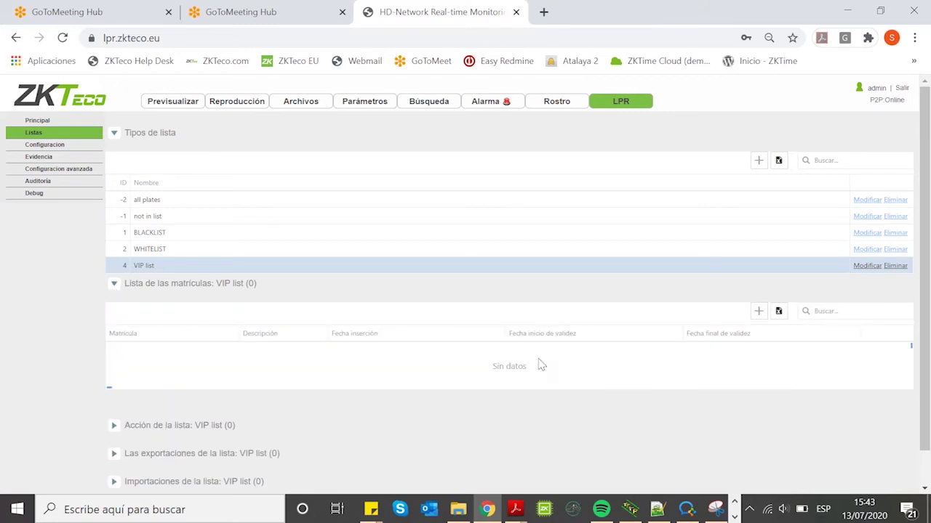
pyautogui.click(758, 311)
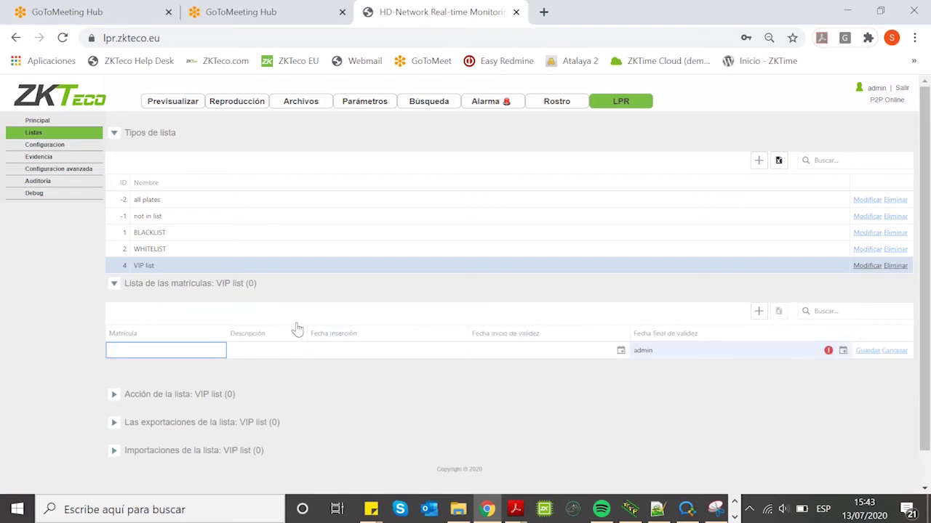
pyautogui.write('2345ftg')
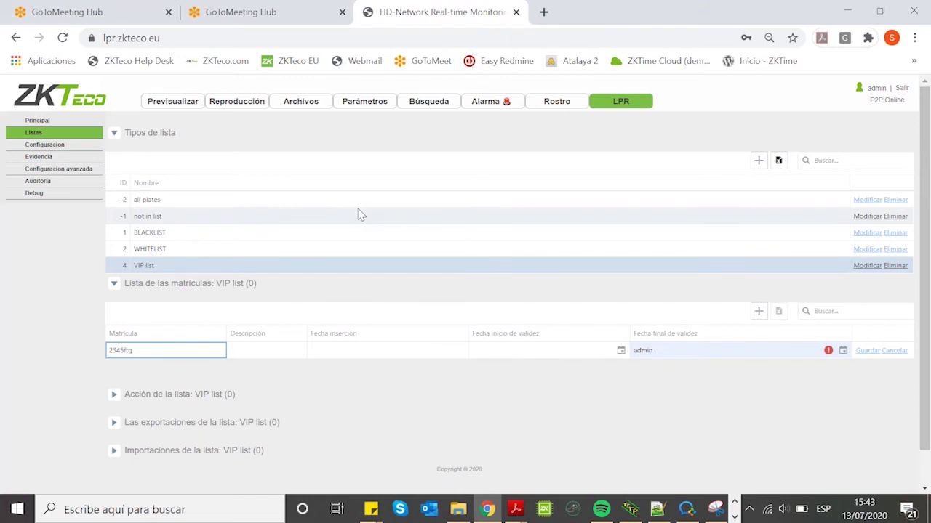
pyautogui.click(272, 349)
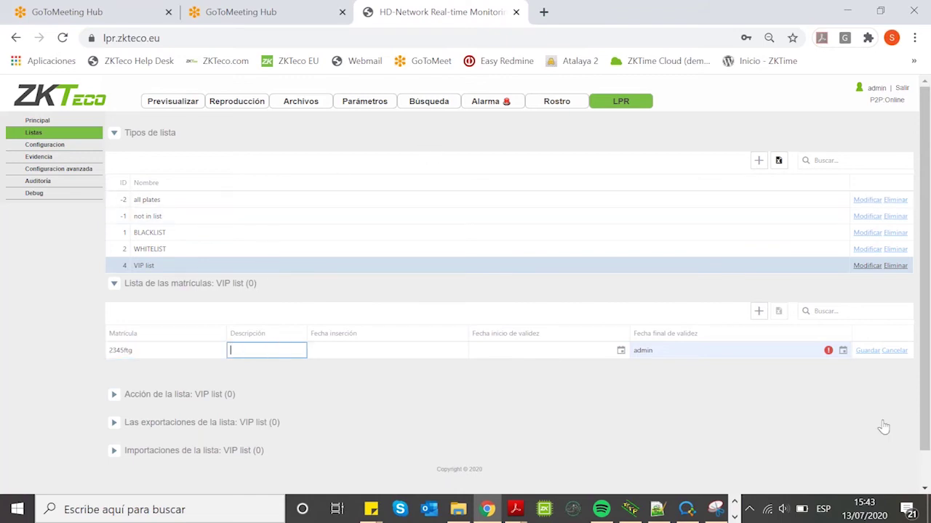
pyautogui.click(807, 352)
pyautogui.press('BackSpace')
pyautogui.press('BackSpace')
pyautogui.press('BackSpace')
pyautogui.press('BackSpace')
pyautogui.press('BackSpace')
pyautogui.click(232, 352)
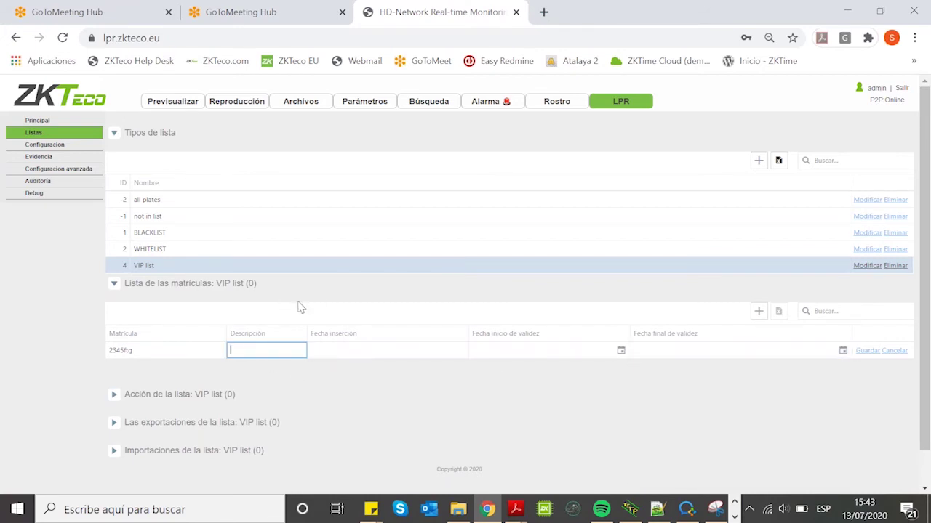
pyautogui.write('MI COCHE')
# Step: Set the plate's validity from 13/07/2020 to 24/07/2020 and save the entry
pyautogui.click(621, 352)
pyautogui.click(666, 323)
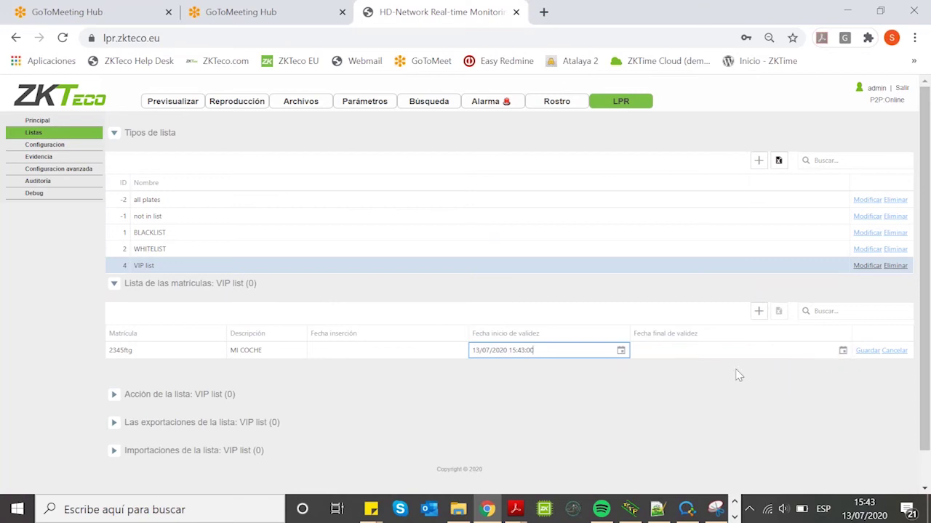
pyautogui.click(867, 352)
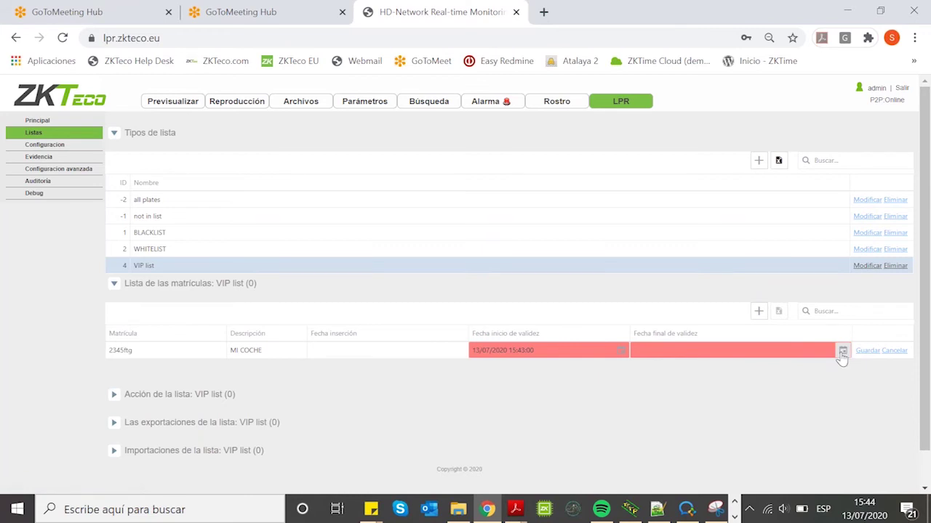
pyautogui.click(724, 351)
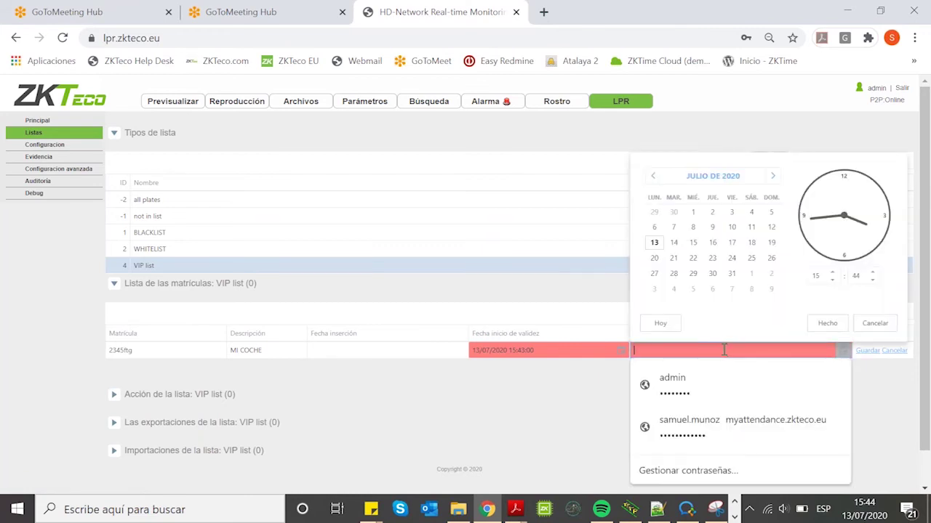
pyautogui.click(731, 259)
pyautogui.click(827, 323)
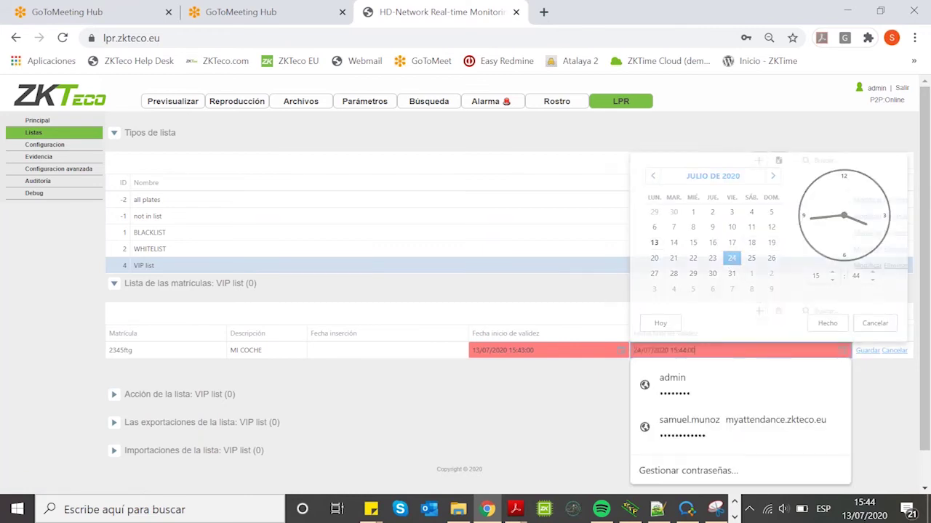
pyautogui.press('Return')
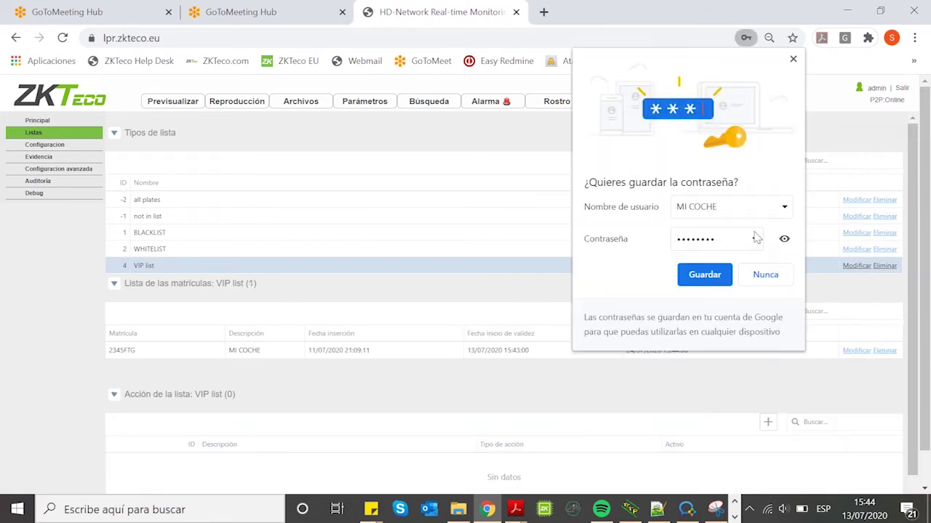
pyautogui.click(793, 59)
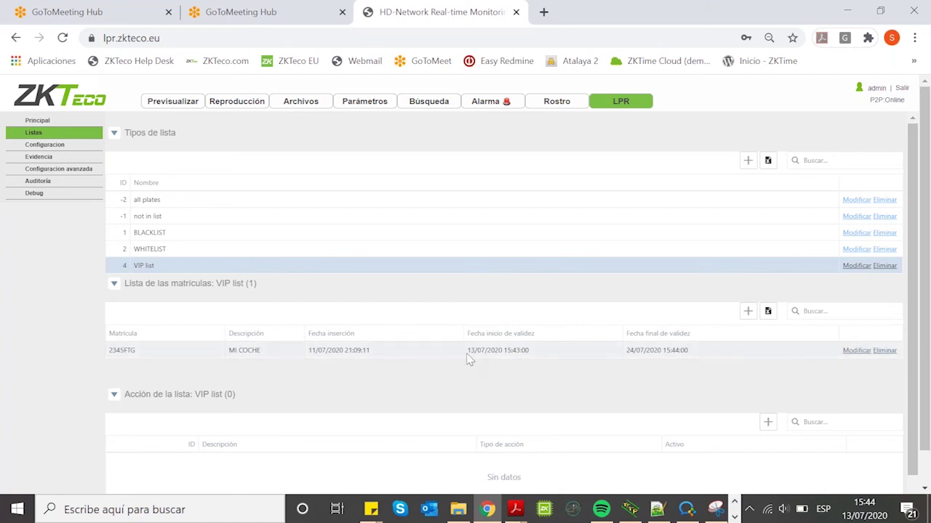
# Step: Expand the 'Importaciones de la lista: VIP list' section to reveal its empty imports table
pyautogui.scroll(-2, 470, 357)
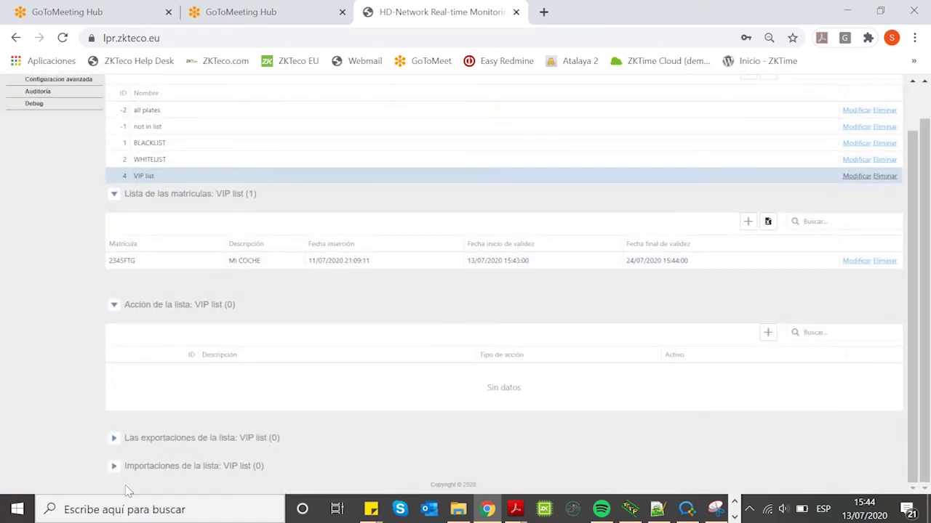
pyautogui.click(150, 469)
pyautogui.scroll(-3, 364, 364)
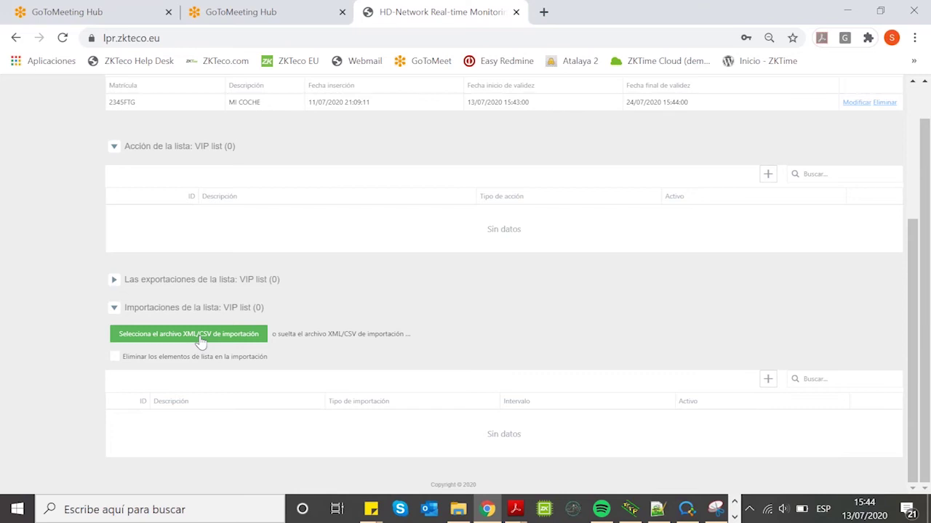
# Step: Skip the XML/CSV file import and add a new blank row to the VIP list imports table
pyautogui.click(200, 339)
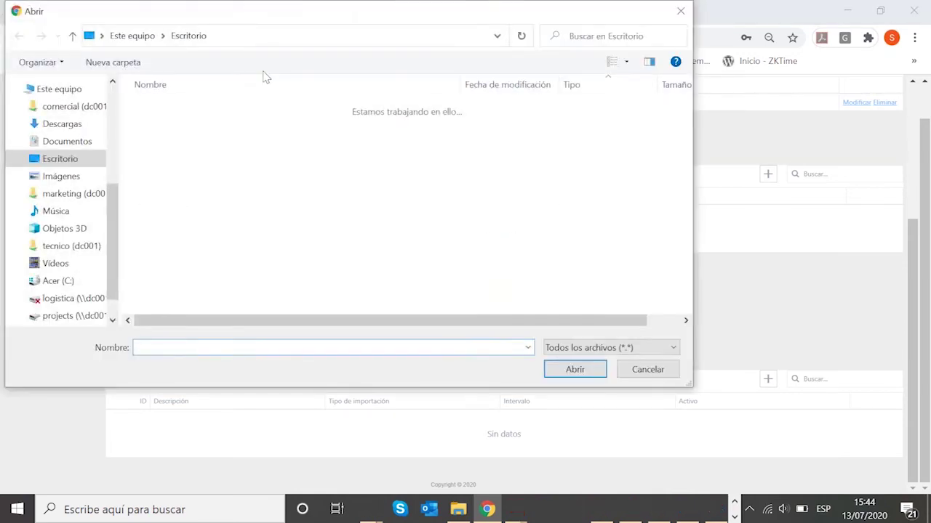
pyautogui.click(633, 374)
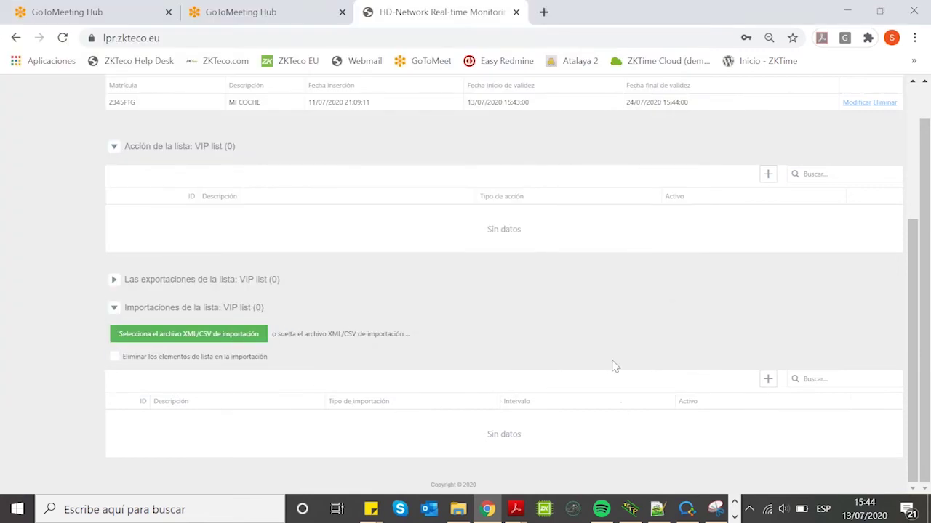
pyautogui.click(767, 381)
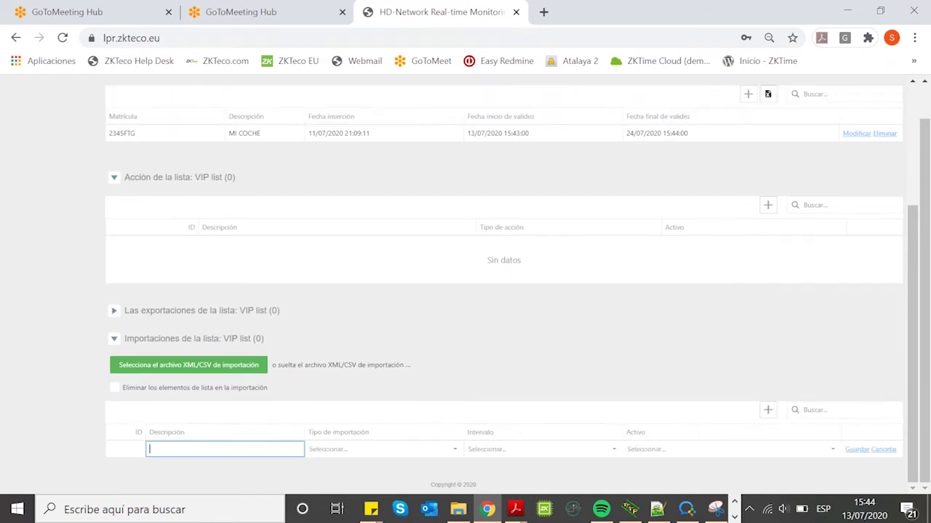
# Step: Save an FTP list import 'MIS MATRICULAS EN FTP' with interval Día and status Habilitado
pyautogui.click(454, 450)
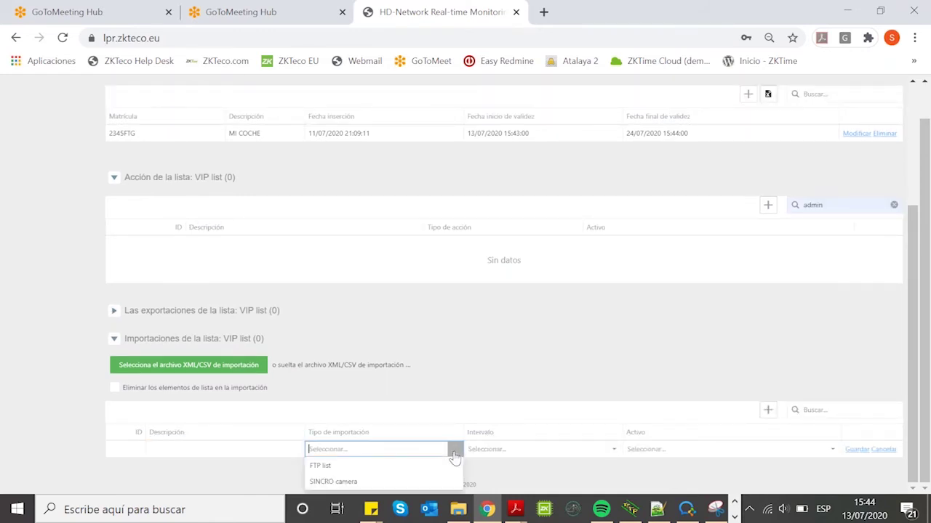
pyautogui.click(368, 468)
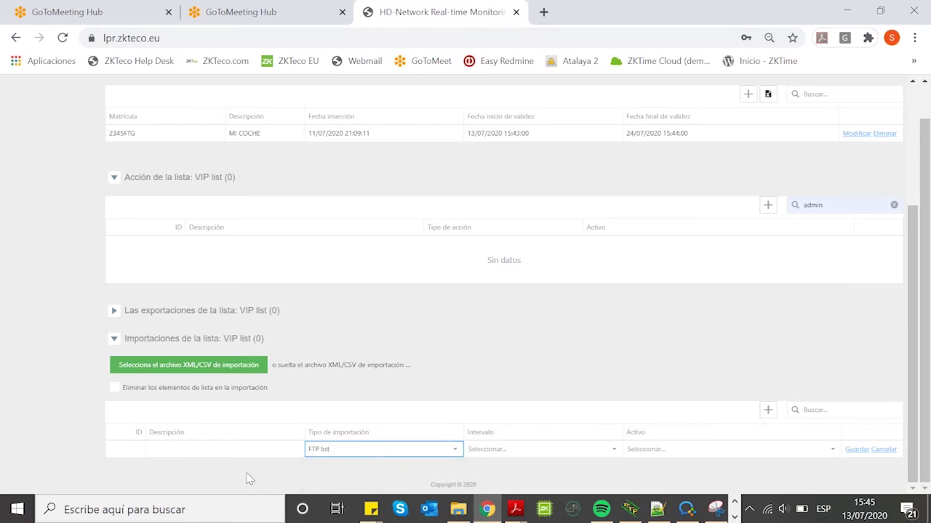
pyautogui.click(254, 452)
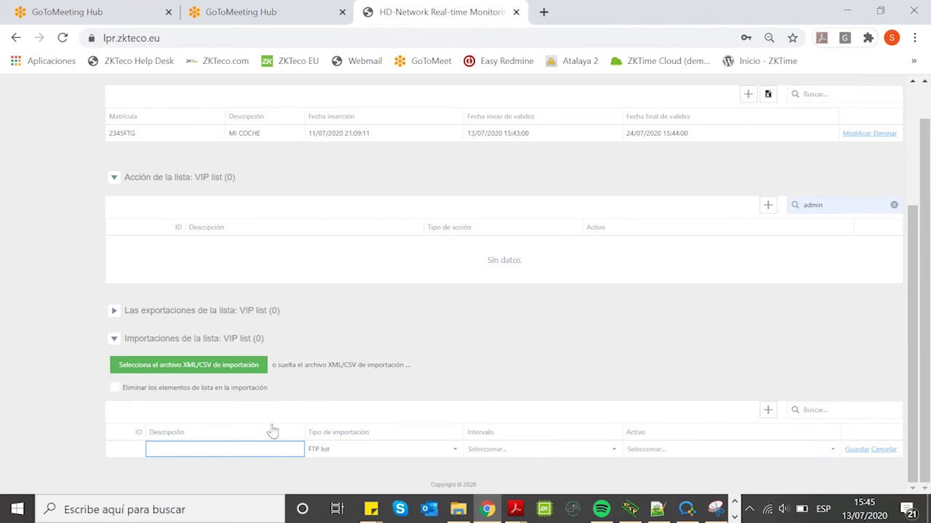
pyautogui.write('MIS MATRICULAS EN FTP')
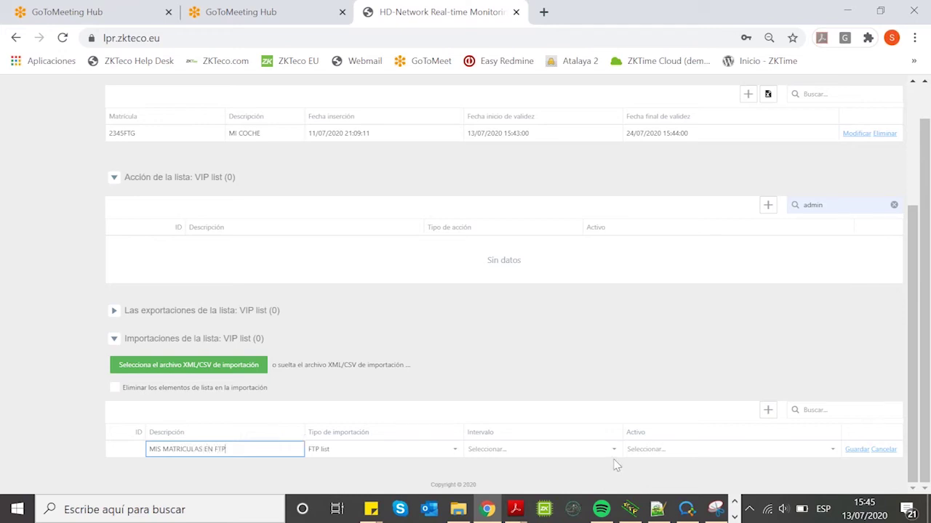
pyautogui.click(616, 449)
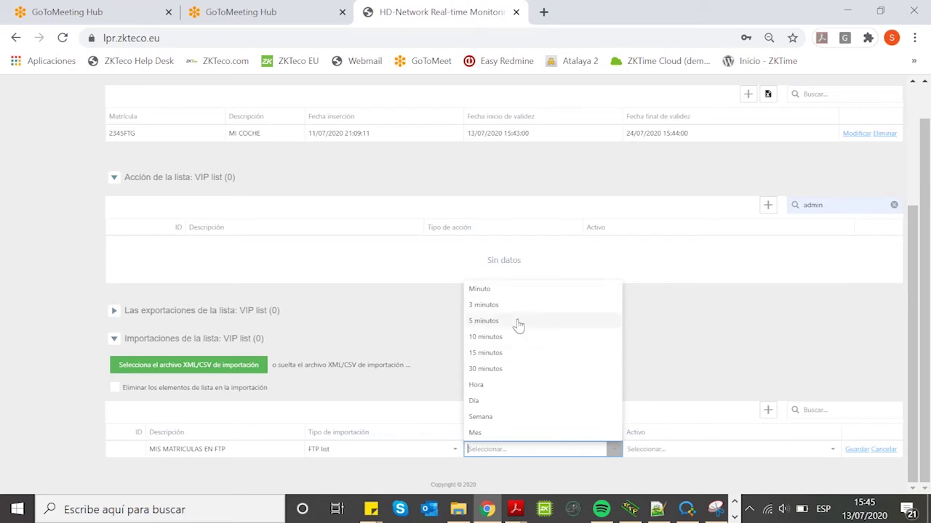
pyautogui.click(476, 401)
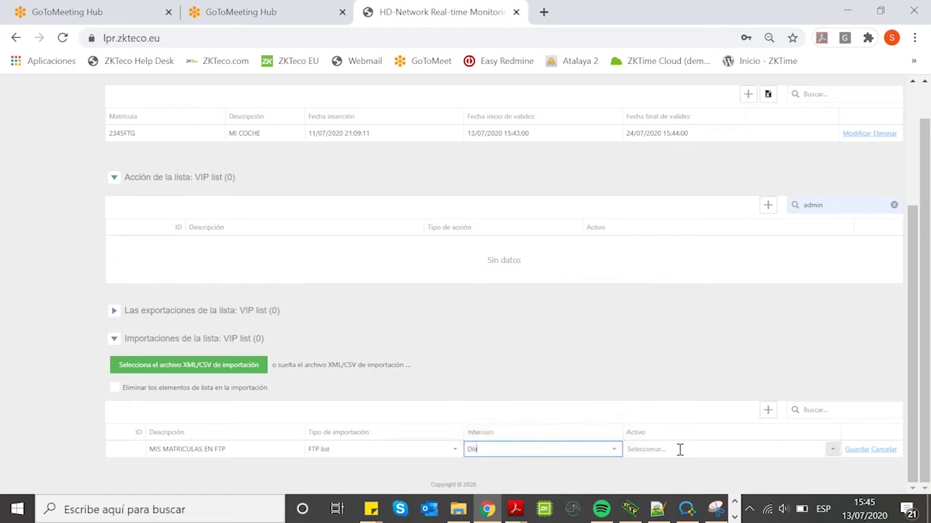
pyautogui.click(833, 452)
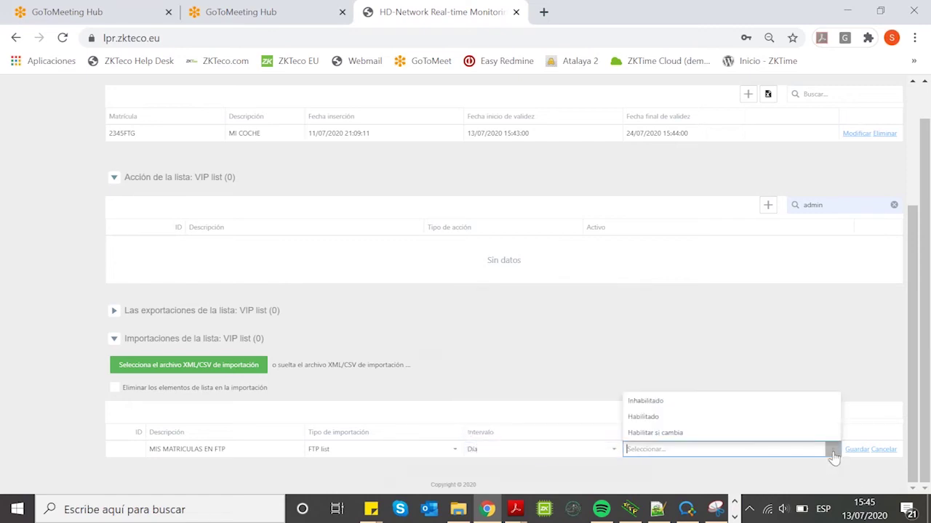
pyautogui.click(698, 418)
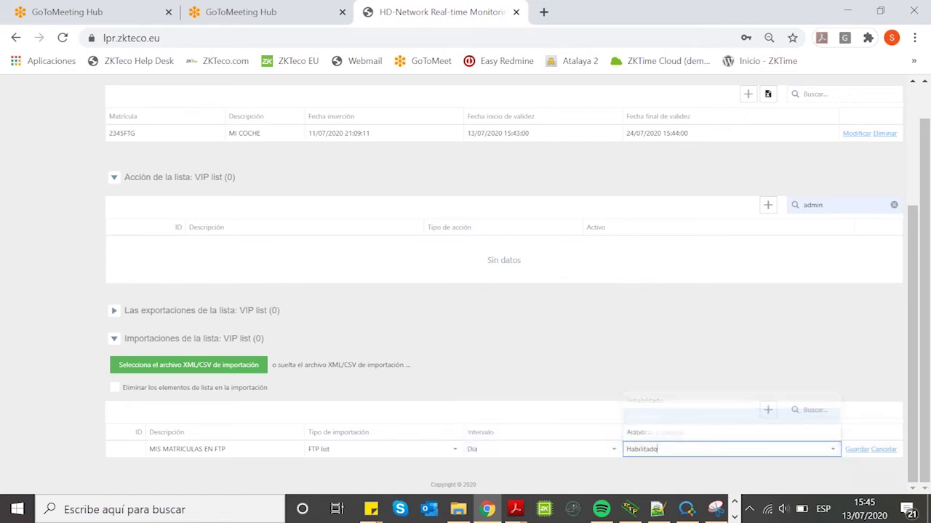
pyautogui.click(855, 451)
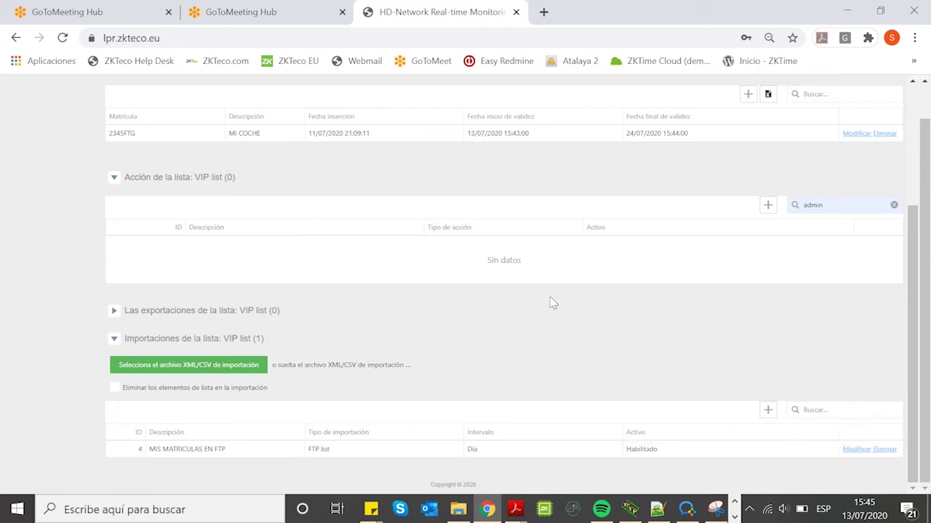
pyautogui.click(894, 205)
pyautogui.click(359, 451)
# Step: From the Formato help, download the sample XML and CSV import files, open the CSV, then close Ayuda
pyautogui.scroll(-3, 403, 403)
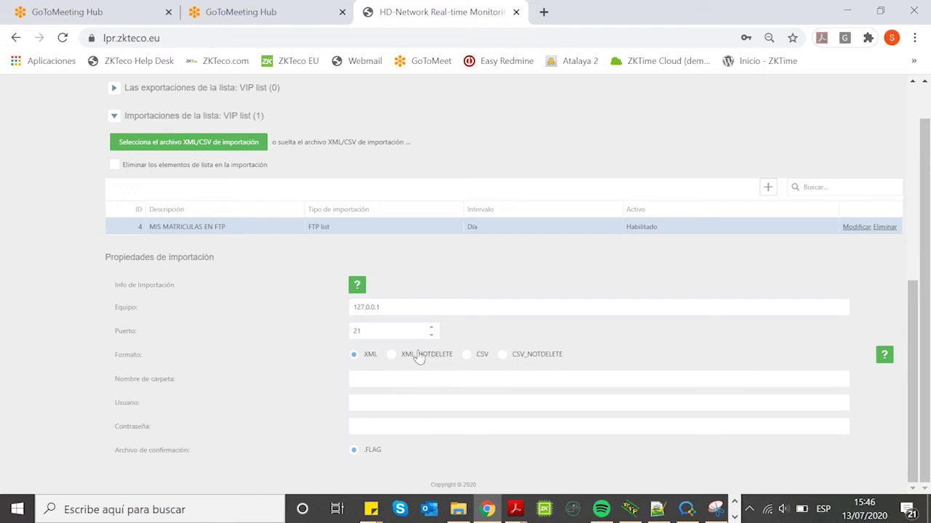
pyautogui.click(884, 355)
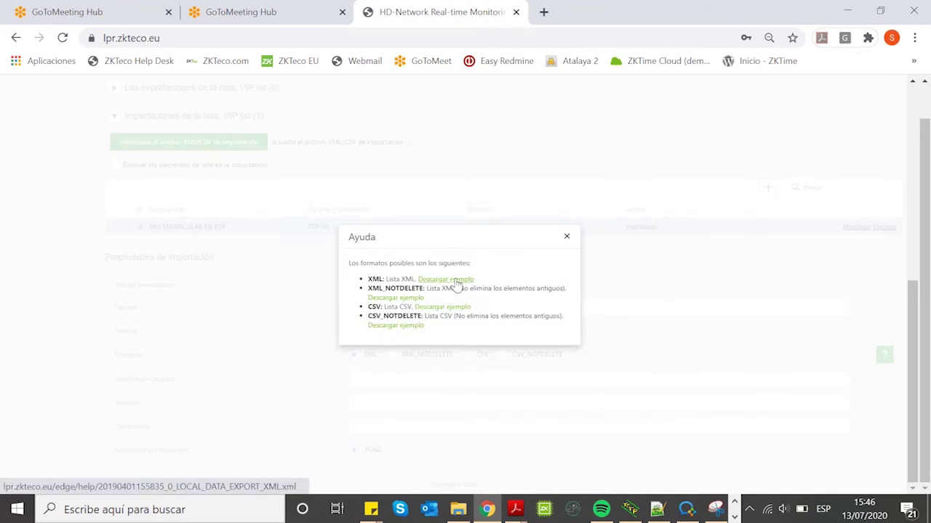
pyautogui.click(454, 281)
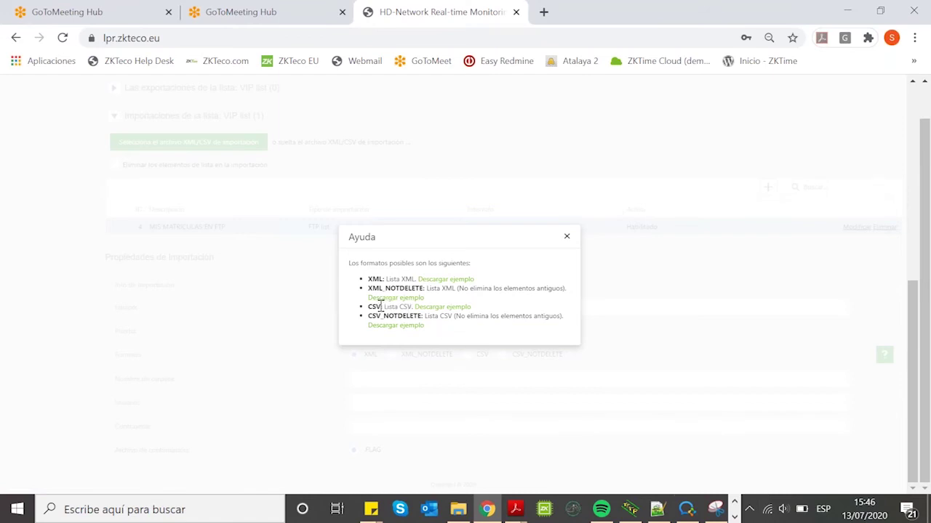
pyautogui.click(439, 308)
pyautogui.click(80, 478)
pyautogui.click(567, 238)
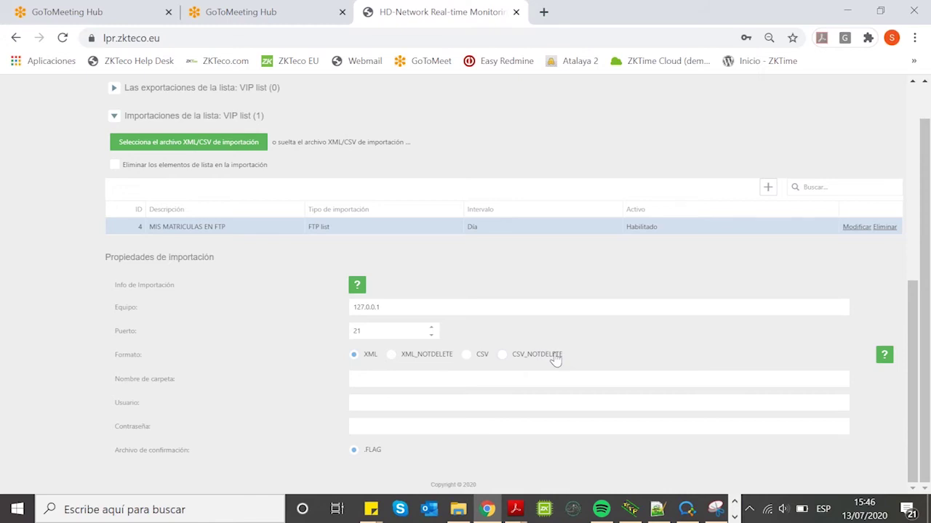
pyautogui.scroll(5, 493, 284)
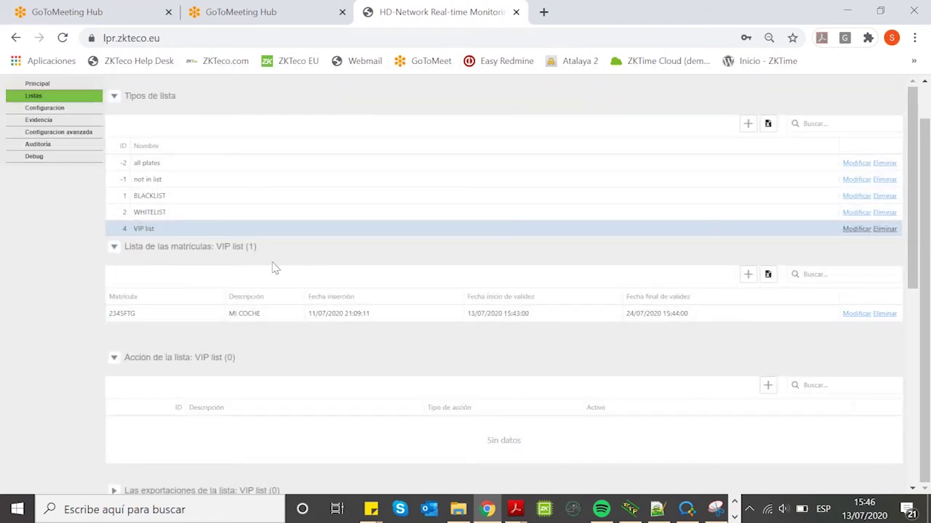
pyautogui.scroll(-1, 285, 241)
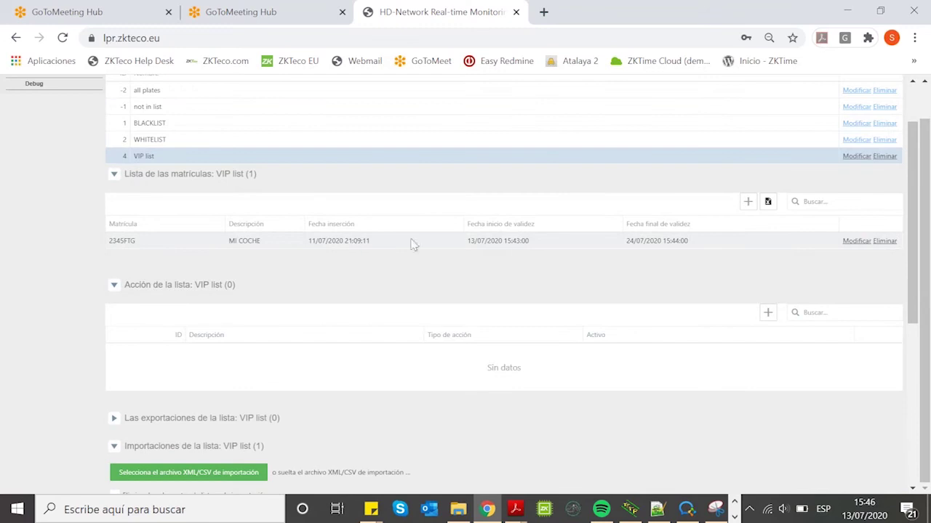
pyautogui.scroll(-5, 320, 243)
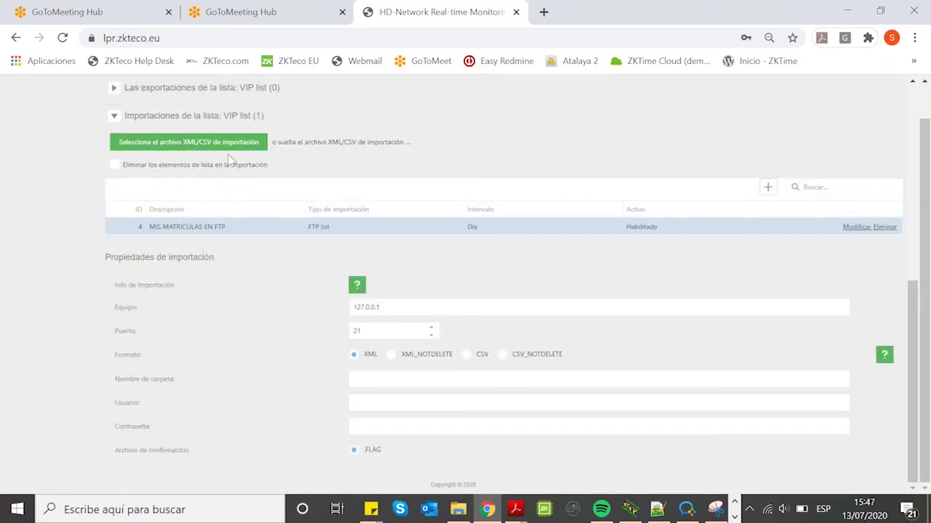
pyautogui.scroll(5, 465, 156)
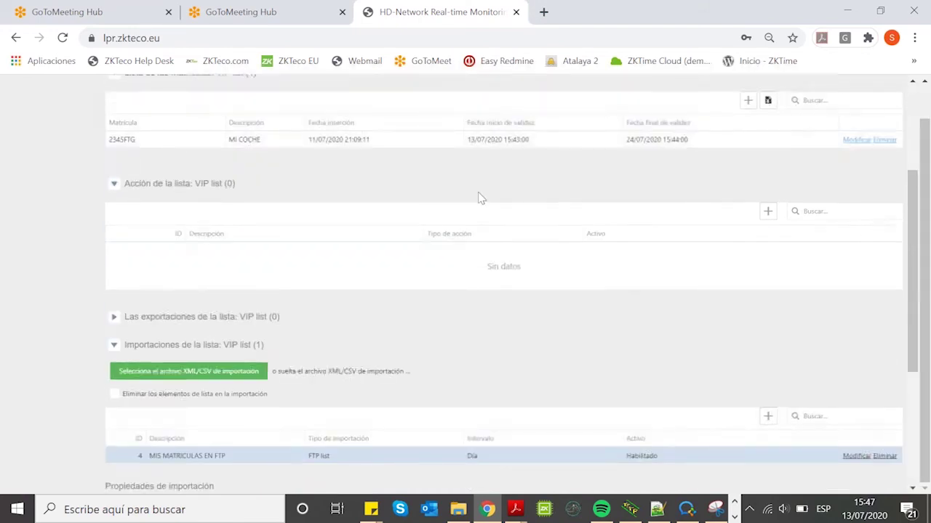
pyautogui.scroll(1, 473, 202)
pyautogui.scroll(-2, 509, 193)
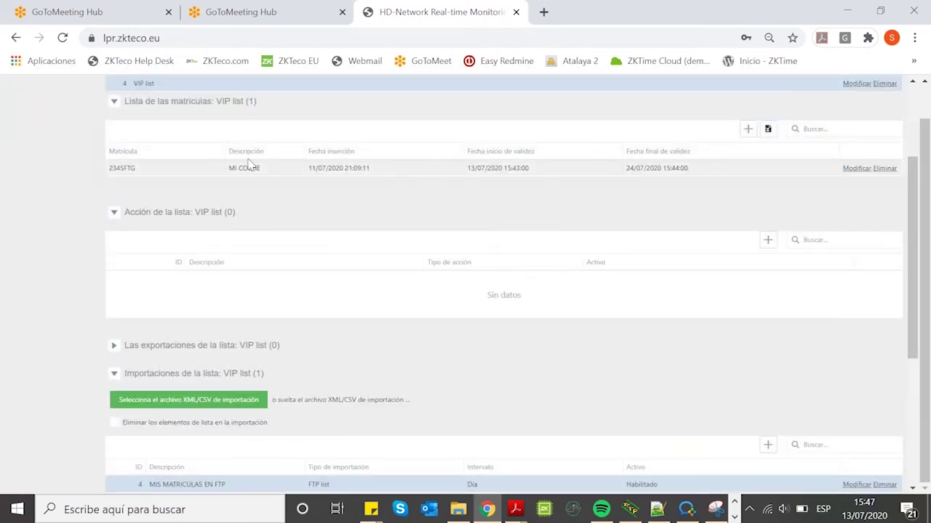